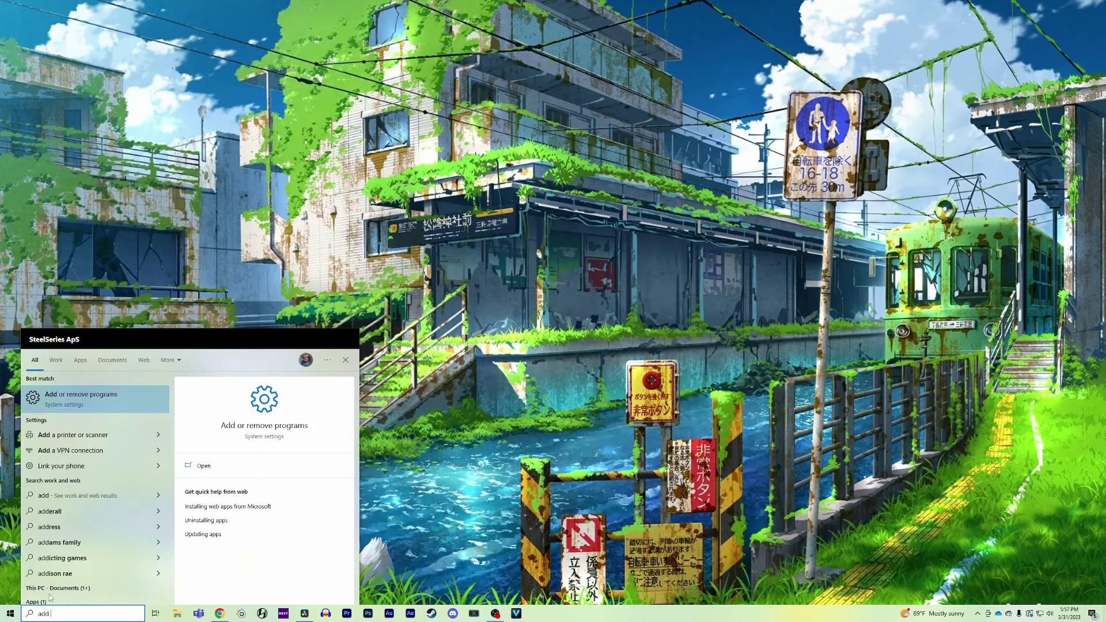
- Uninstall SteelSeries GG 35.0.0 from Apps & features and open the GG page on steelseries.com
{"action": "key", "text": "Return"}
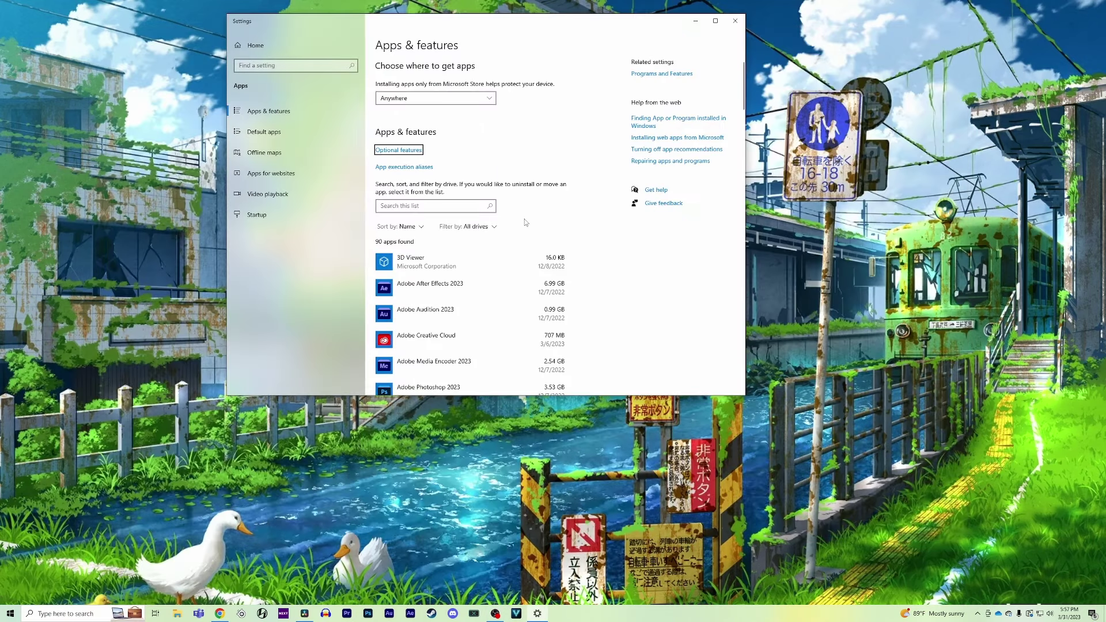
{"action": "scroll", "coordinate": [526, 222], "scroll_direction": "down", "scroll_amount": 3}
{"action": "scroll", "coordinate": [525, 222], "scroll_direction": "down", "scroll_amount": 10}
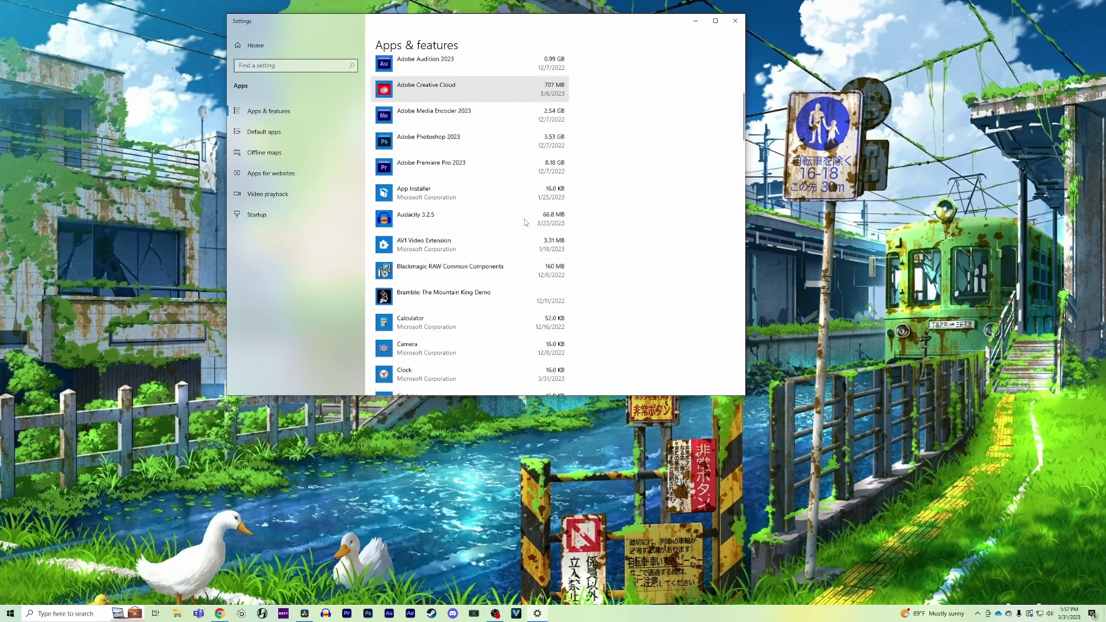
{"action": "scroll", "coordinate": [525, 221], "scroll_direction": "down", "scroll_amount": 20}
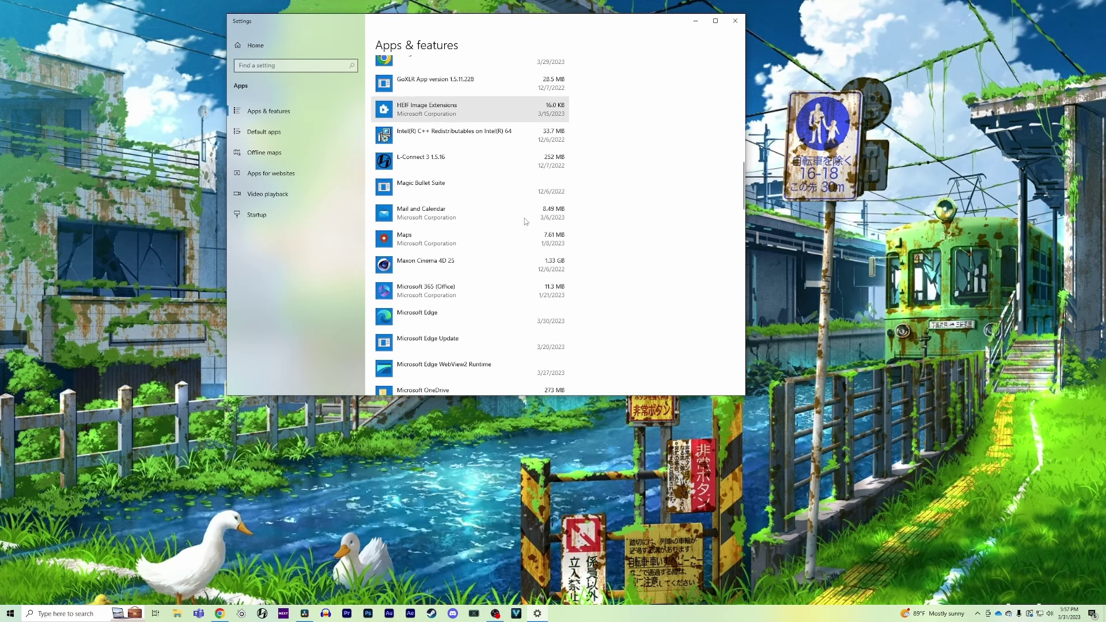
{"action": "scroll", "coordinate": [526, 223], "scroll_direction": "down", "scroll_amount": 20}
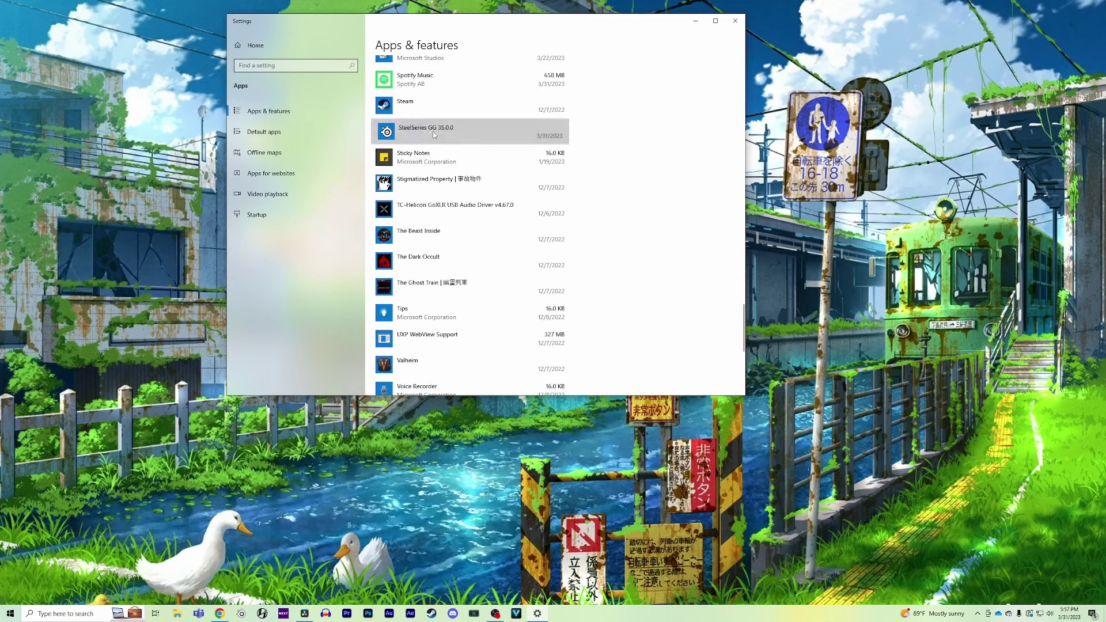
{"action": "left_click", "coordinate": [461, 131]}
{"action": "left_click", "coordinate": [546, 168]}
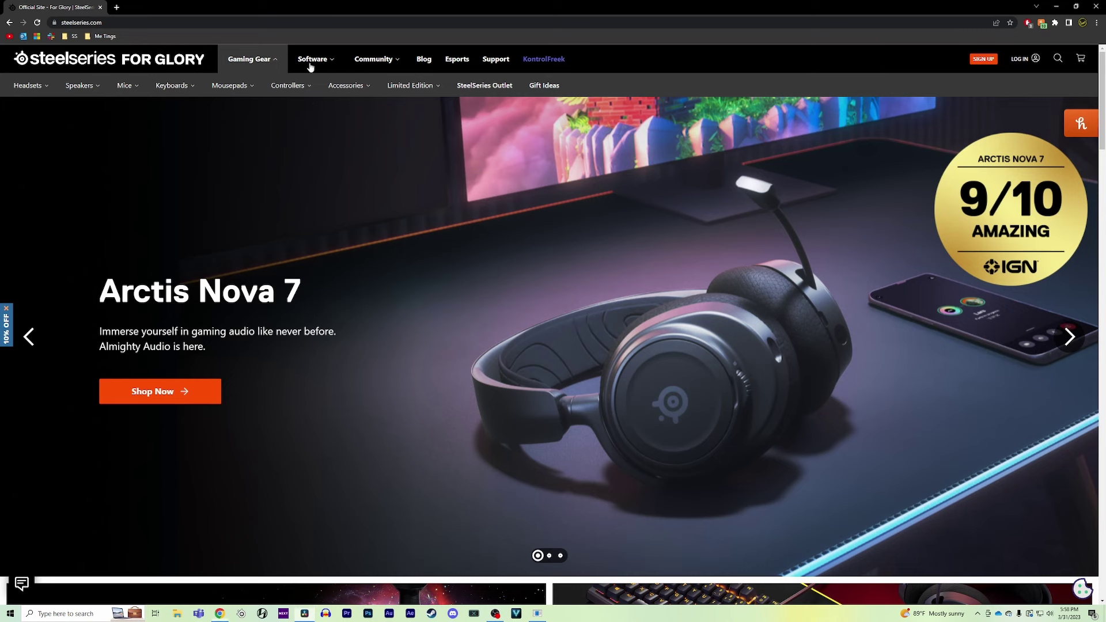
{"action": "mouse_move", "coordinate": [310, 68]}
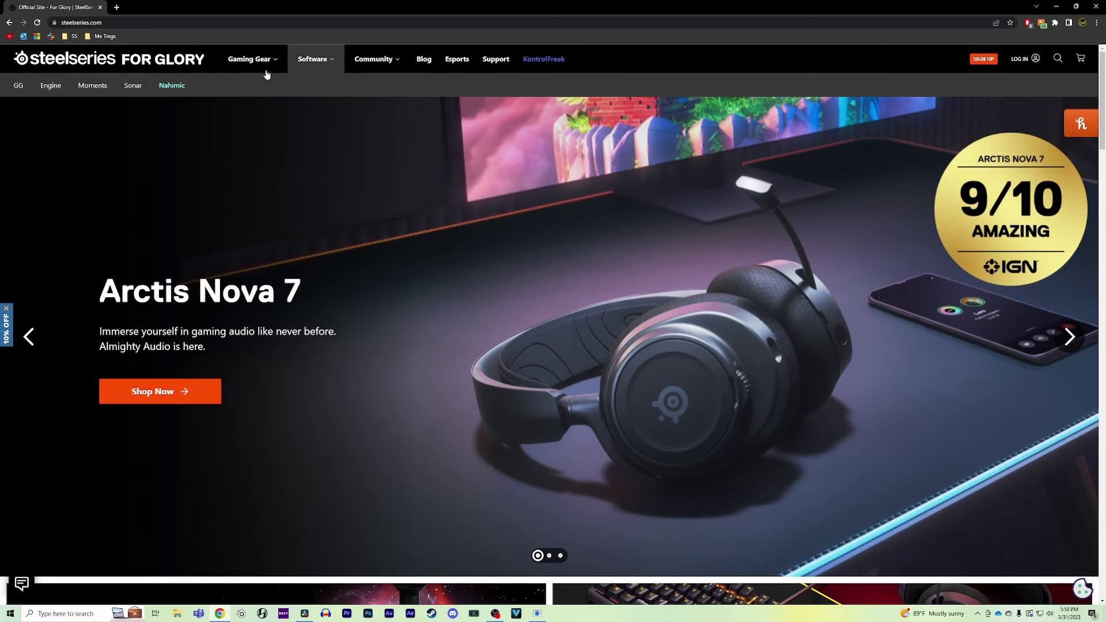
{"action": "left_click", "coordinate": [8, 86]}
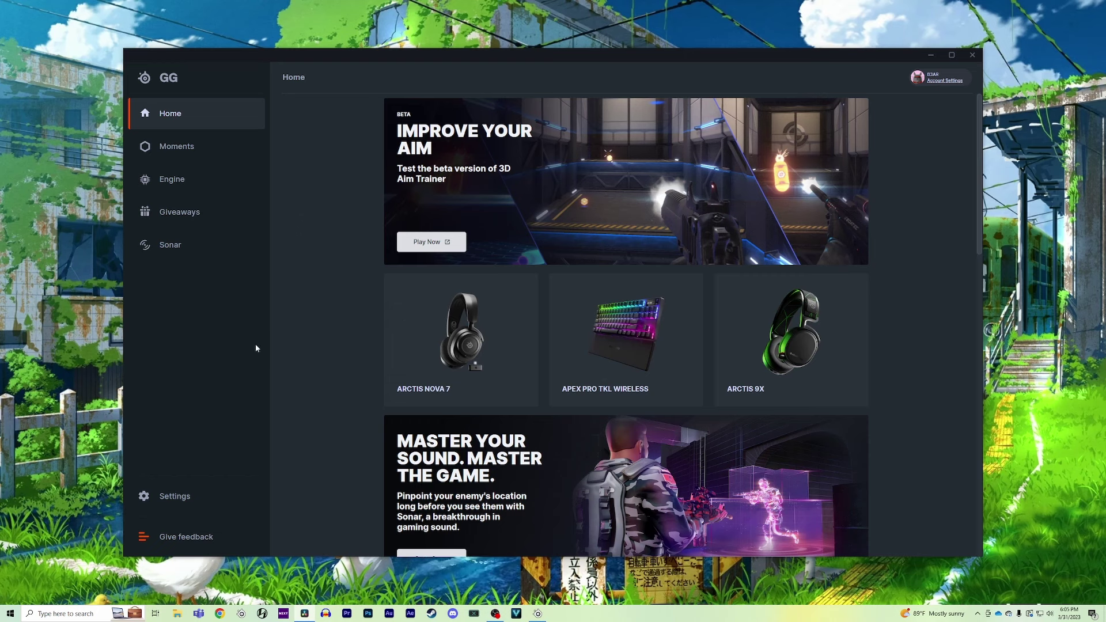
- Check for updates under GG Settings > About, confirming 35.0.0 is latest, then close GG
{"action": "left_click", "coordinate": [178, 494]}
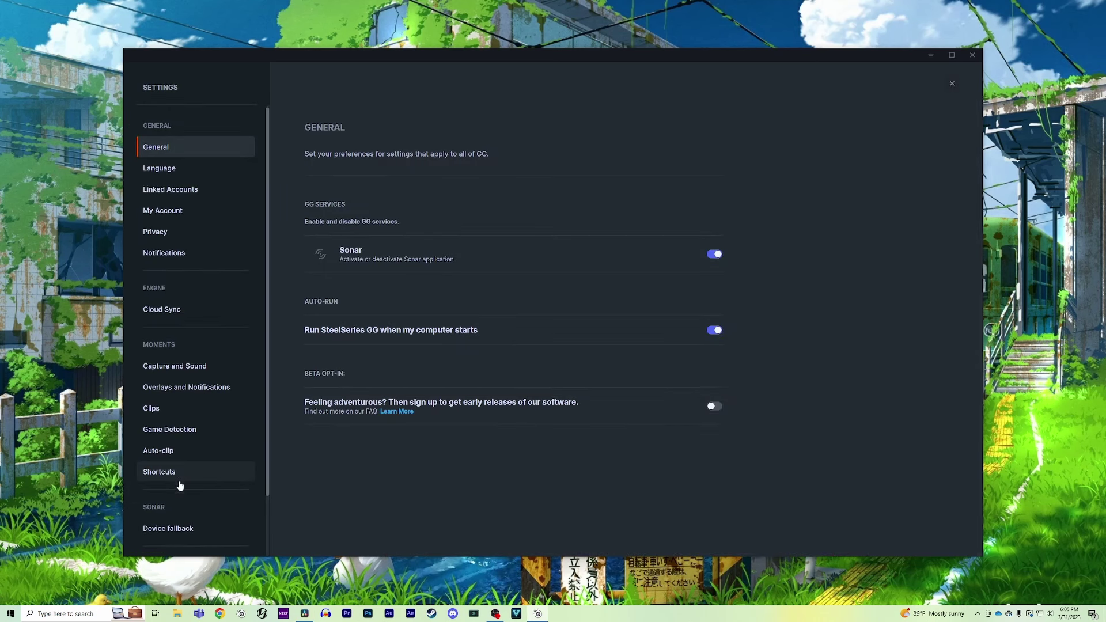
{"action": "scroll", "coordinate": [180, 486], "scroll_direction": "down", "scroll_amount": 2}
{"action": "left_click", "coordinate": [152, 500]}
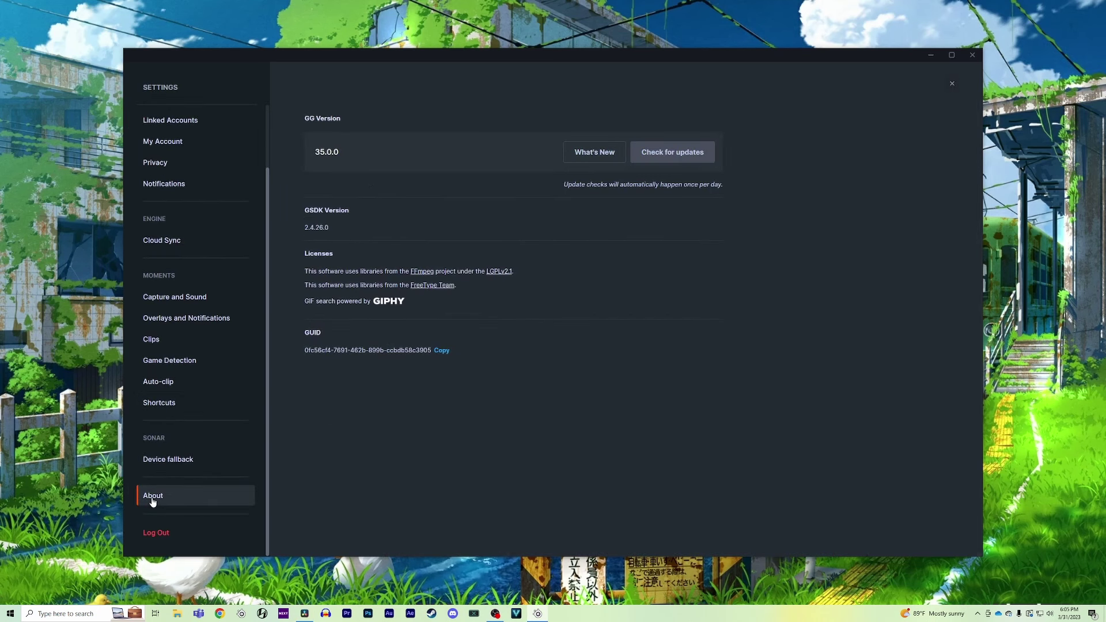
{"action": "left_click", "coordinate": [660, 148]}
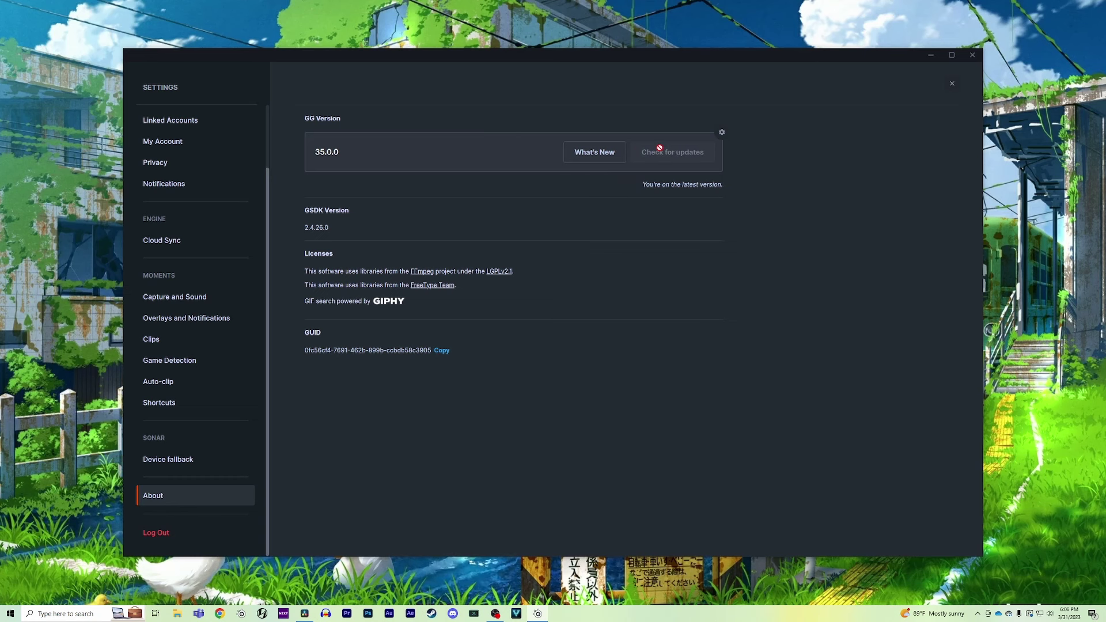
{"action": "left_click", "coordinate": [973, 55]}
- Launch Device Manager from Windows search and maximize its window
{"action": "key", "text": "super"}
{"action": "type", "text": "device manager"}
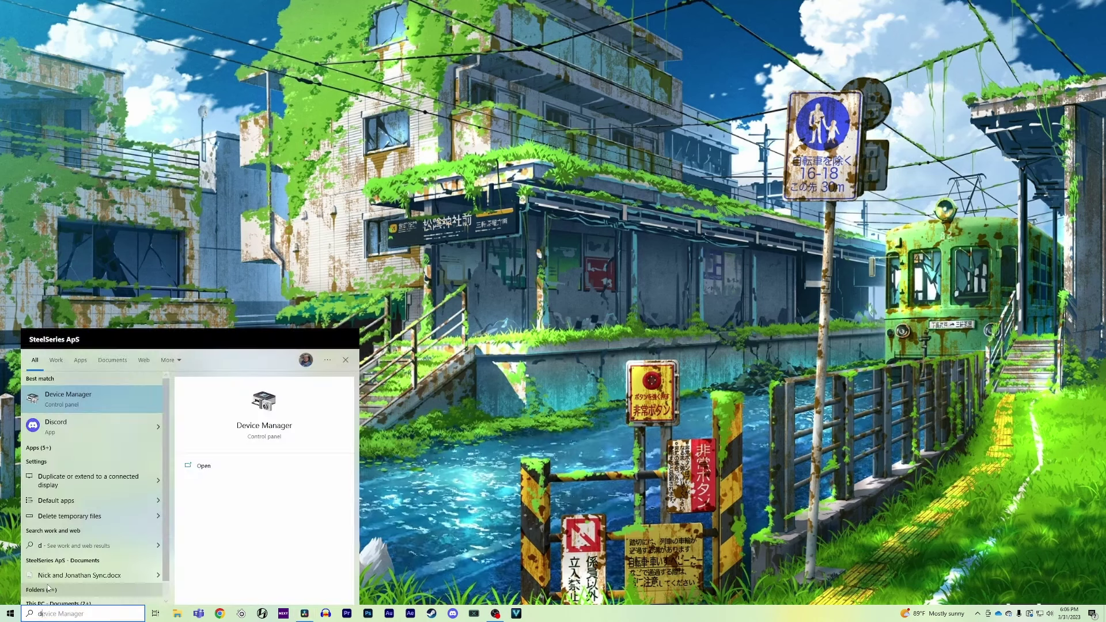
{"action": "key", "text": "Return"}
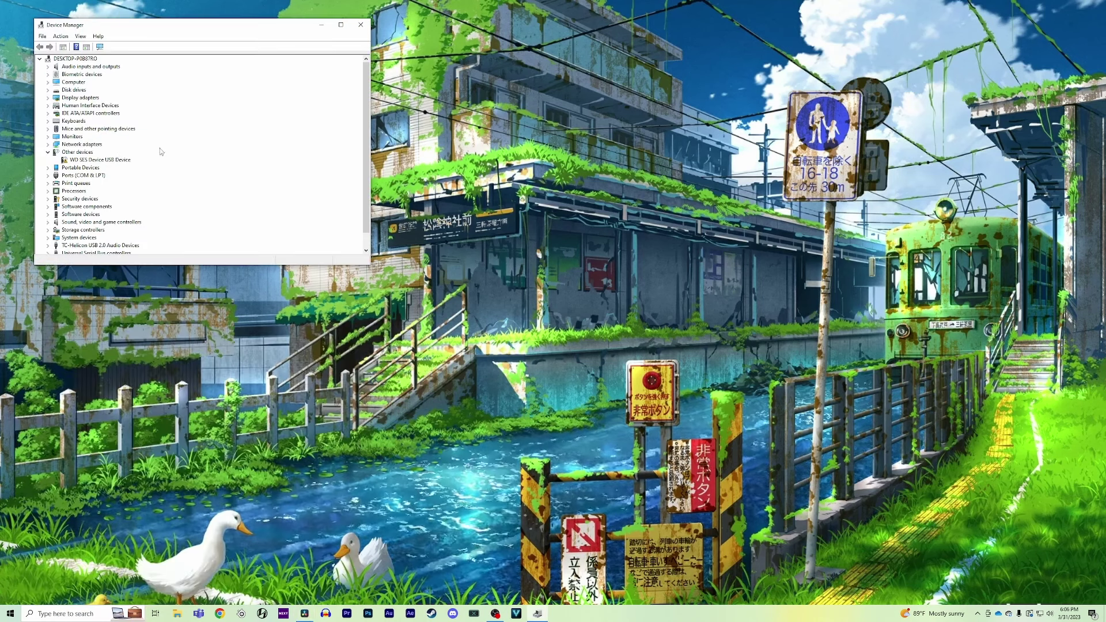
{"action": "left_click", "coordinate": [344, 30]}
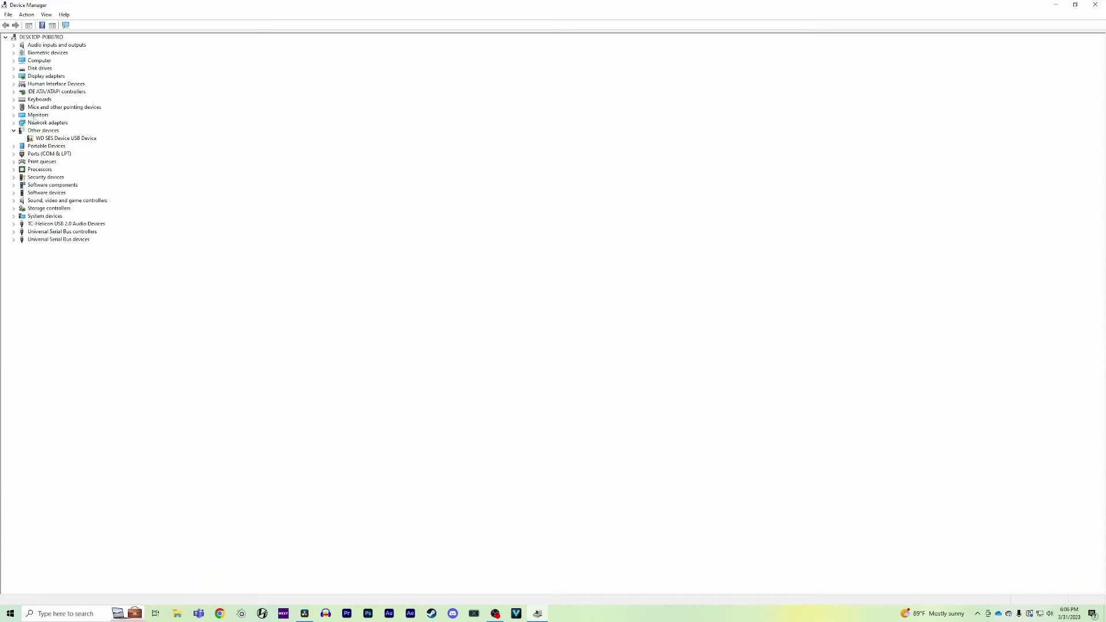
- Uninstall the Prime 6 Siege Black Ice Edition under Human Interface Devices, deleting its driver
{"action": "left_click", "coordinate": [47, 84]}
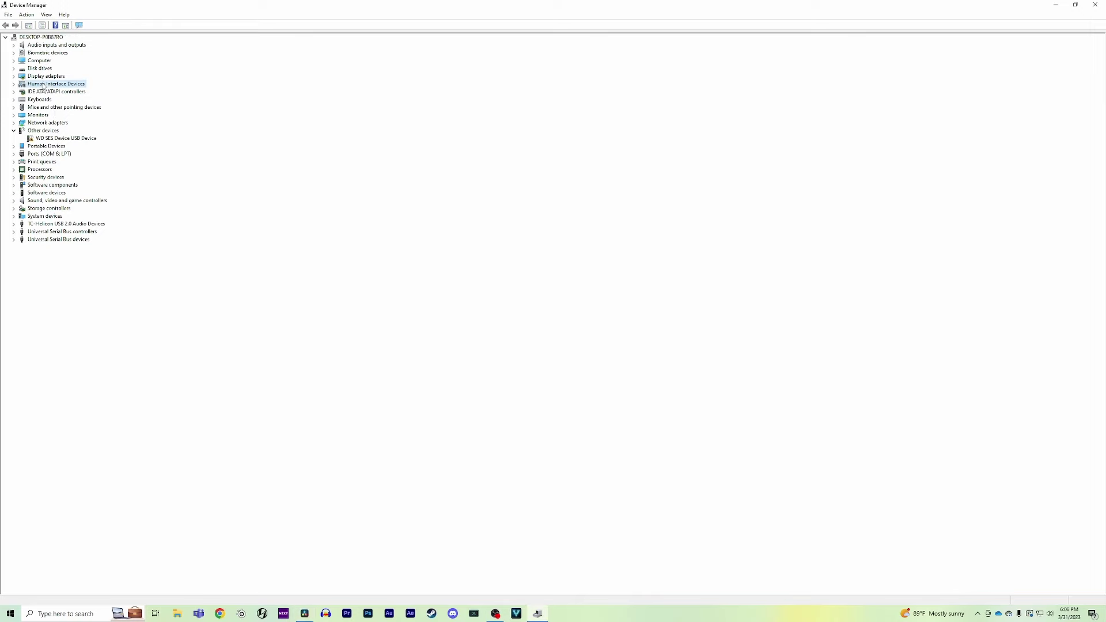
{"action": "left_click", "coordinate": [14, 85]}
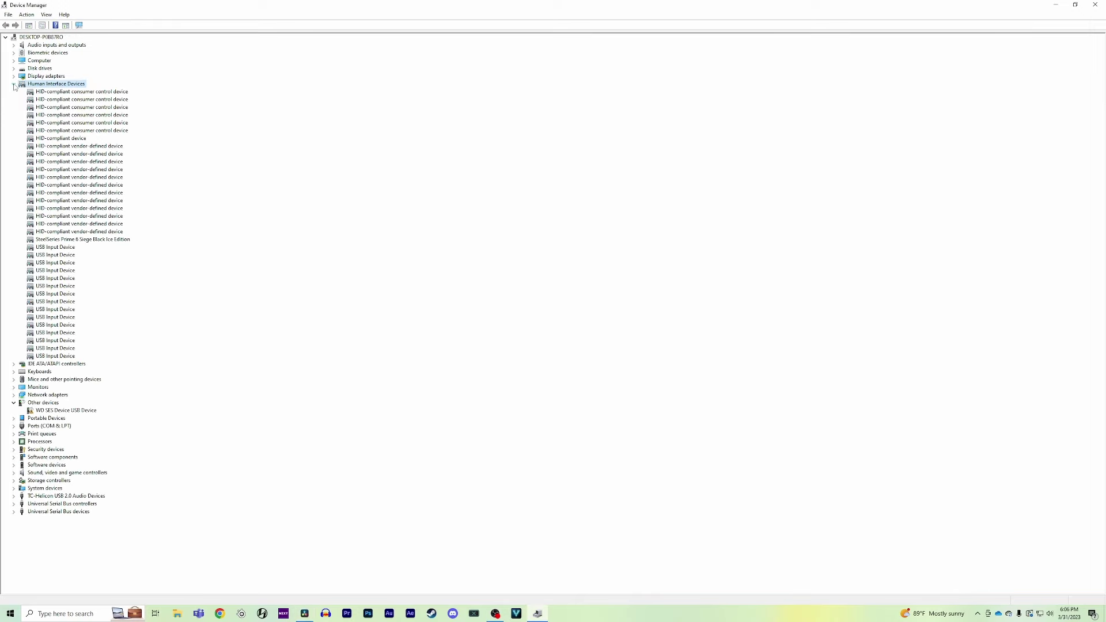
{"action": "left_click", "coordinate": [90, 242]}
{"action": "right_click", "coordinate": [89, 243]}
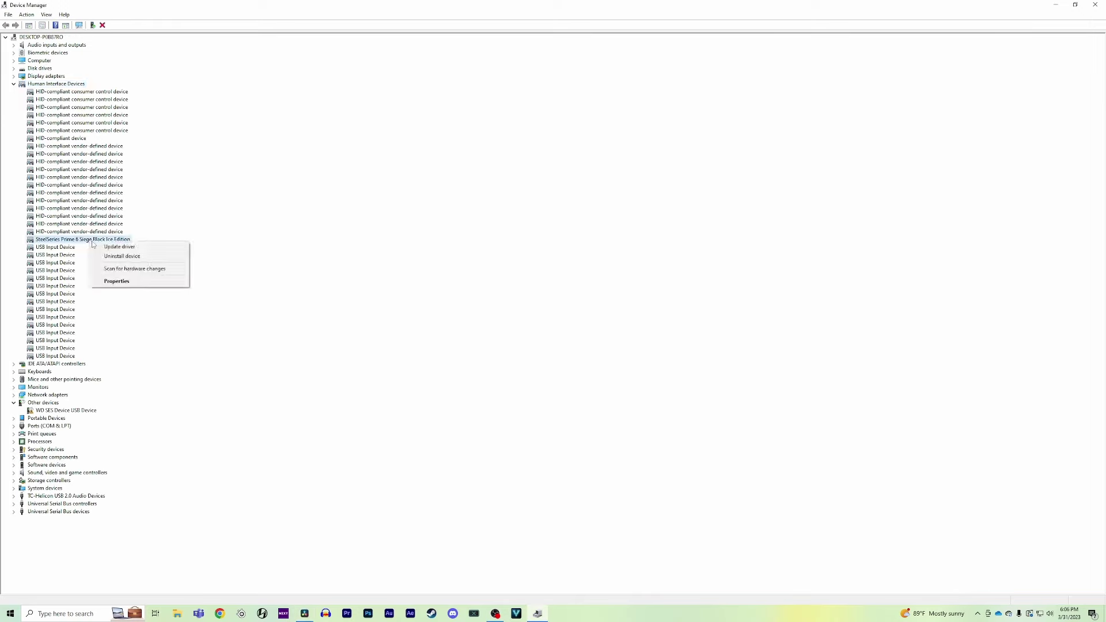
{"action": "left_click", "coordinate": [109, 279]}
{"action": "left_click", "coordinate": [500, 225]}
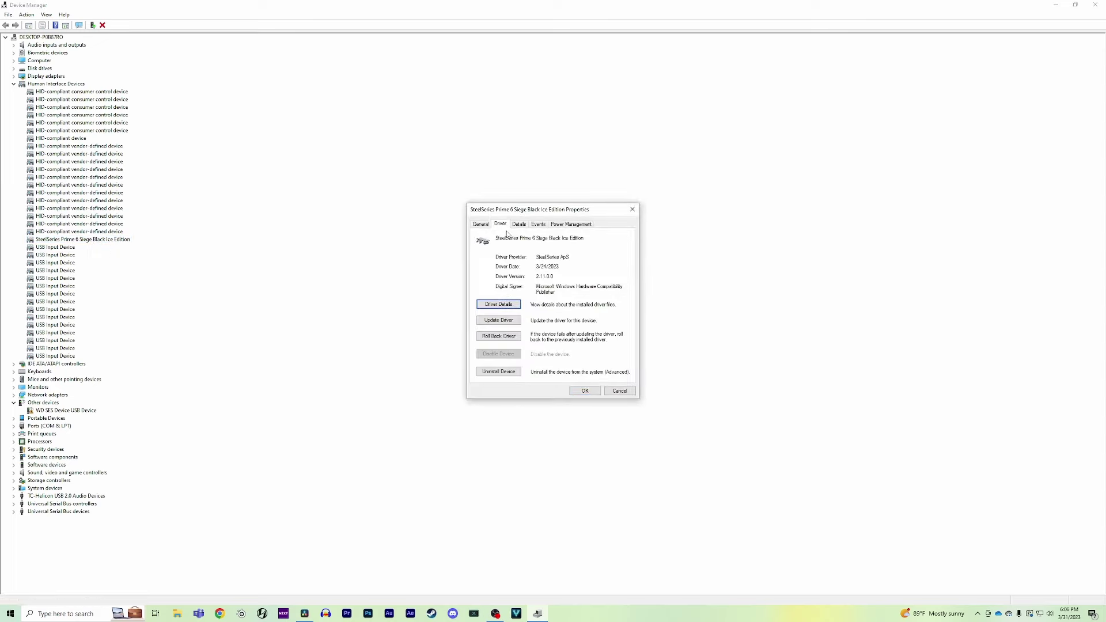
{"action": "left_click", "coordinate": [511, 375]}
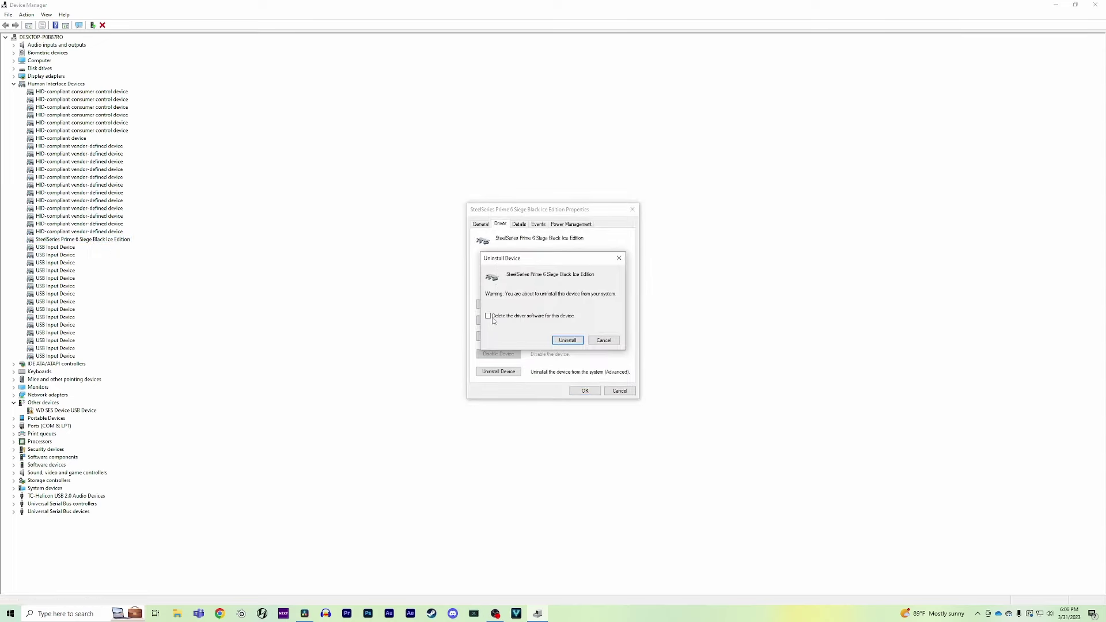
{"action": "left_click", "coordinate": [494, 319]}
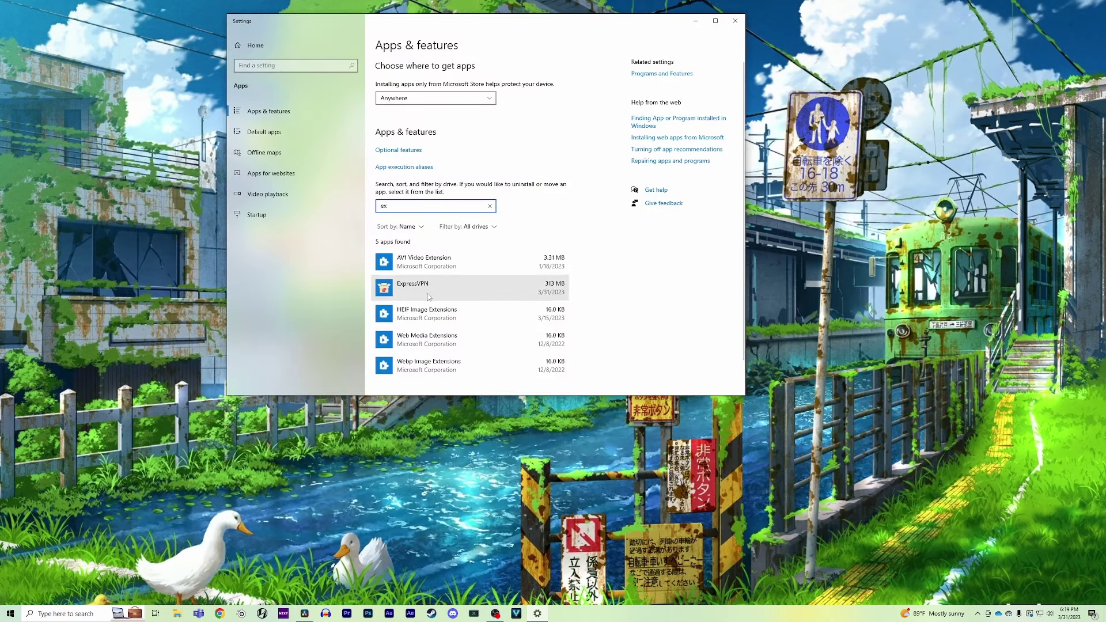
- Uninstall ExpressVPN from the filtered Apps & features list
{"action": "left_click", "coordinate": [430, 296]}
{"action": "left_click", "coordinate": [544, 324]}
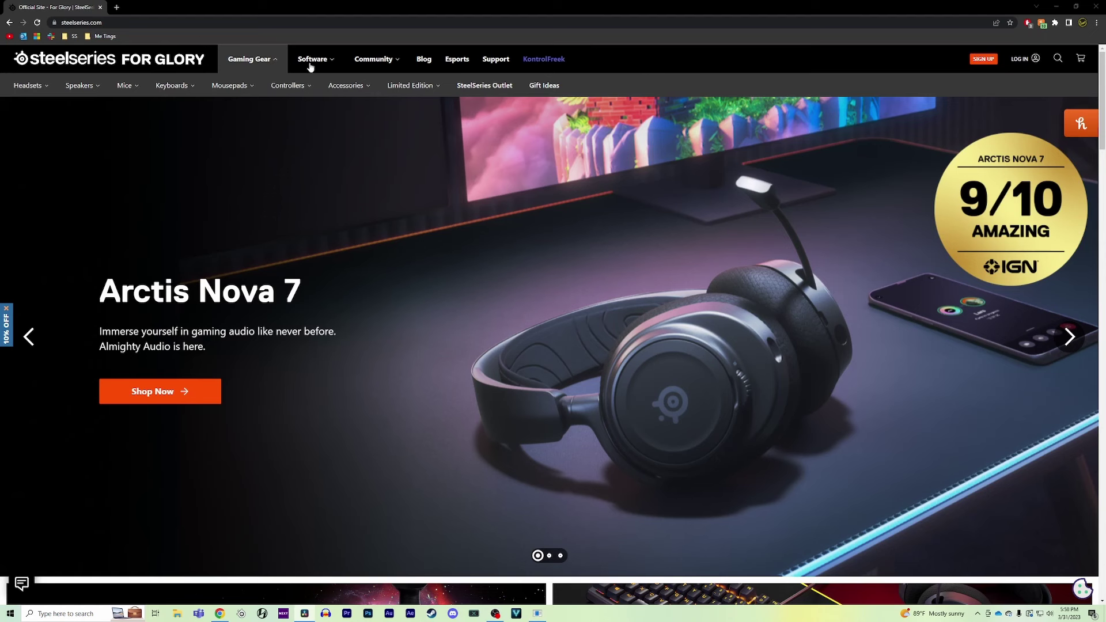
- Open the SteelSeries GG page, then download the ExpressVPN installer for Windows
{"action": "mouse_move", "coordinate": [310, 67]}
{"action": "left_click", "coordinate": [8, 87]}
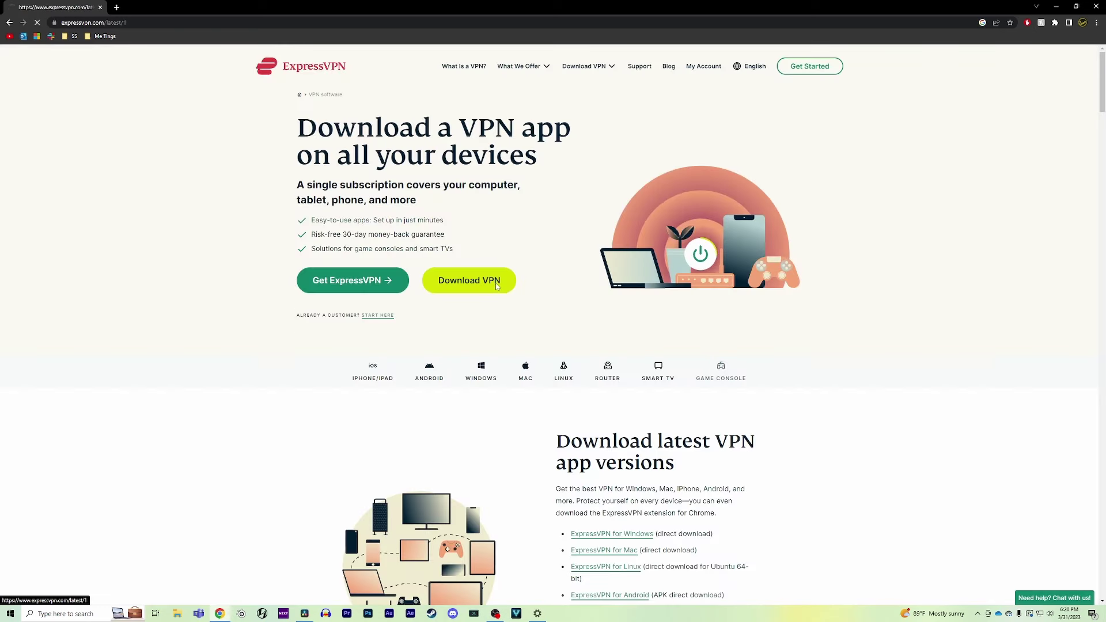
{"action": "left_click", "coordinate": [496, 282]}
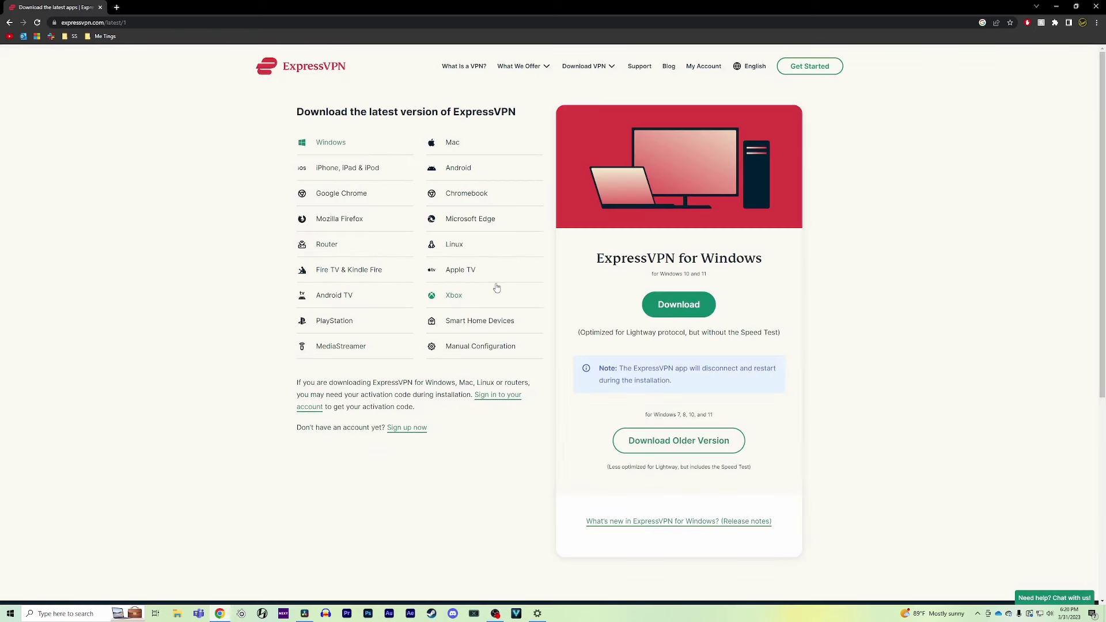
{"action": "left_click", "coordinate": [680, 311]}
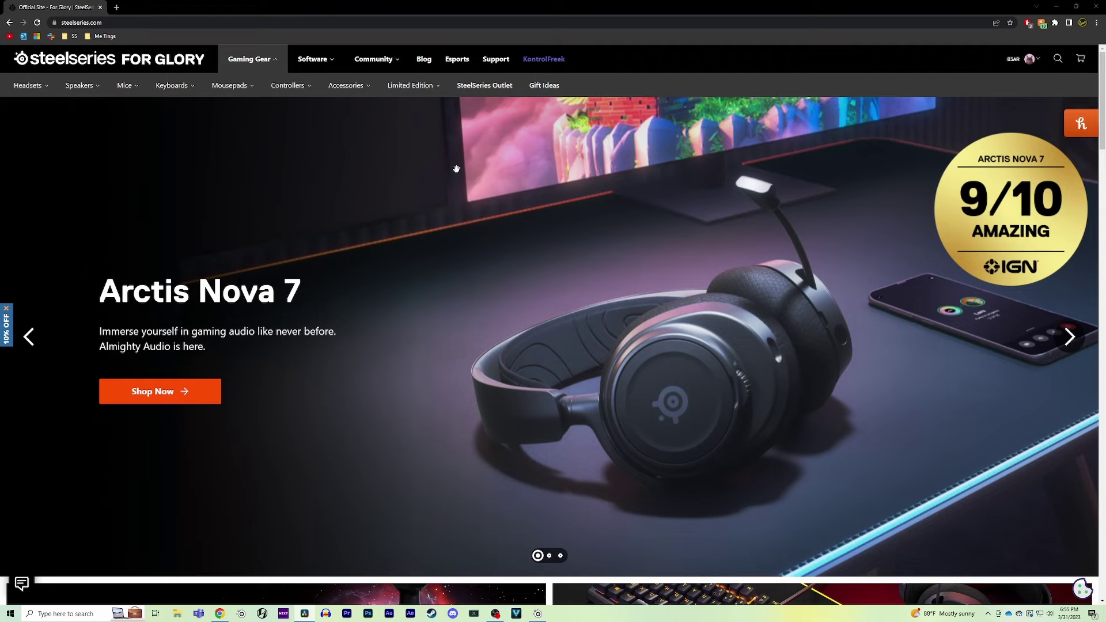
- On the SteelSeries support site, choose Troubleshoot My Product or Software in chat
{"action": "left_click", "coordinate": [510, 61]}
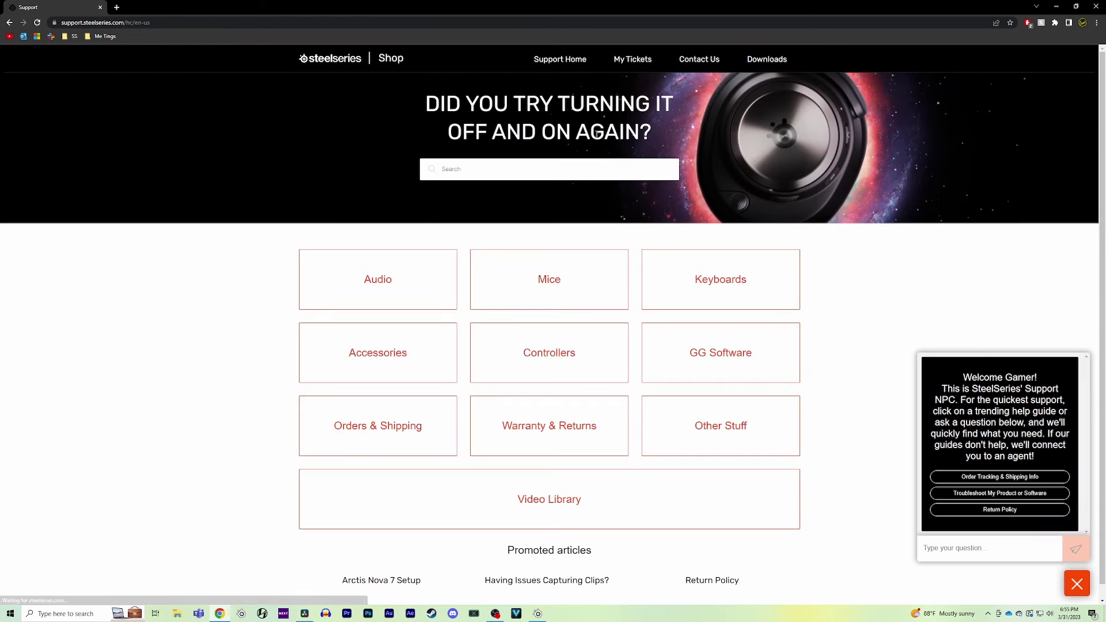
{"action": "left_click", "coordinate": [974, 494]}
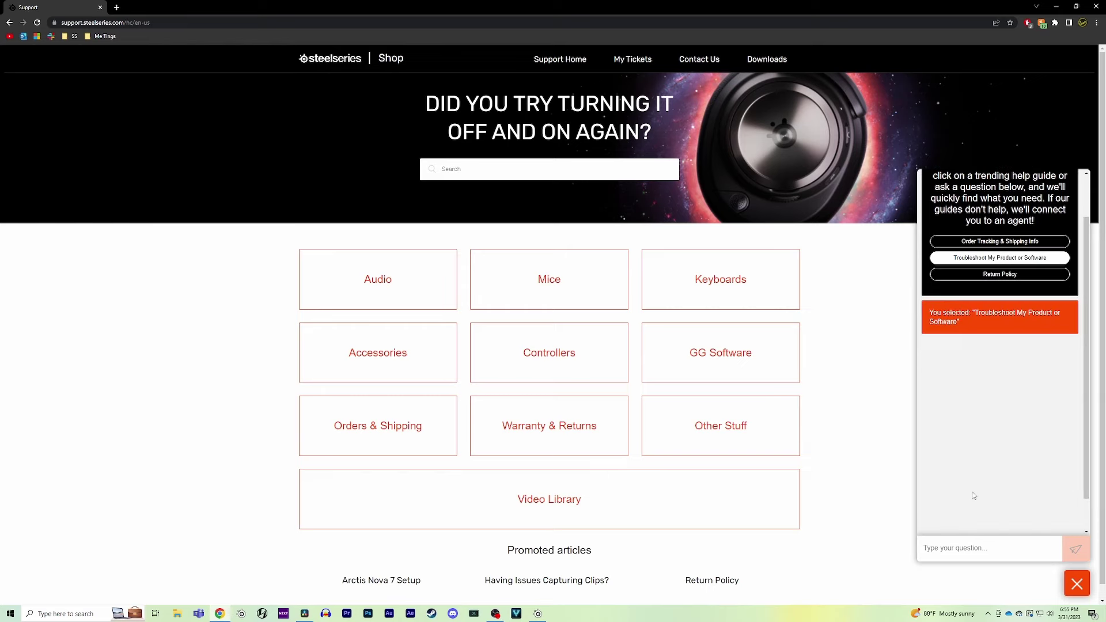
{"action": "left_click", "coordinate": [972, 552]}
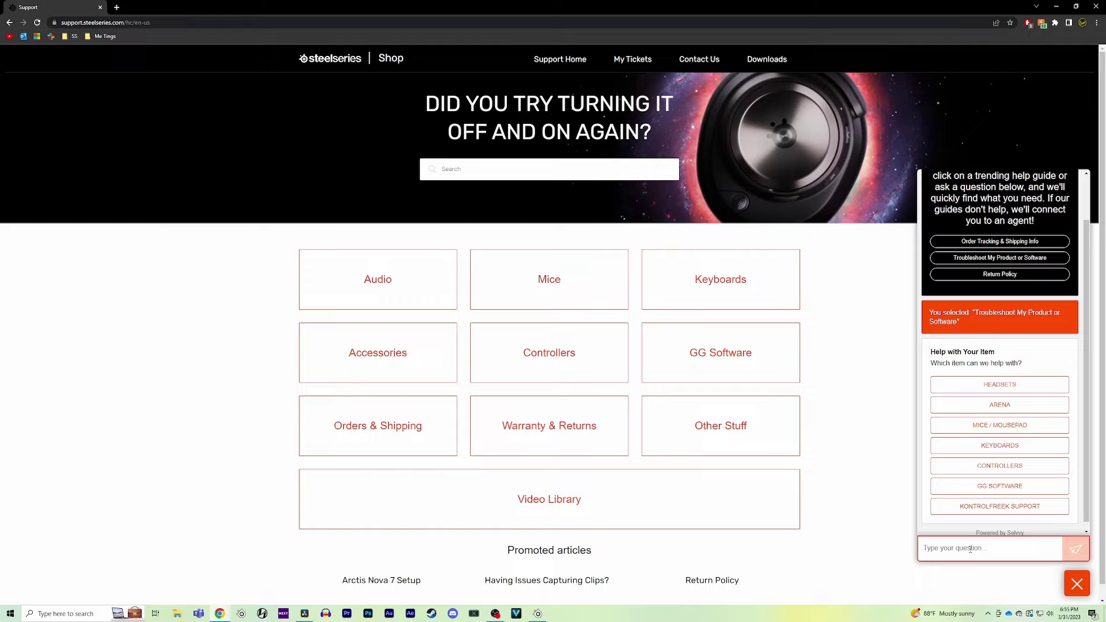